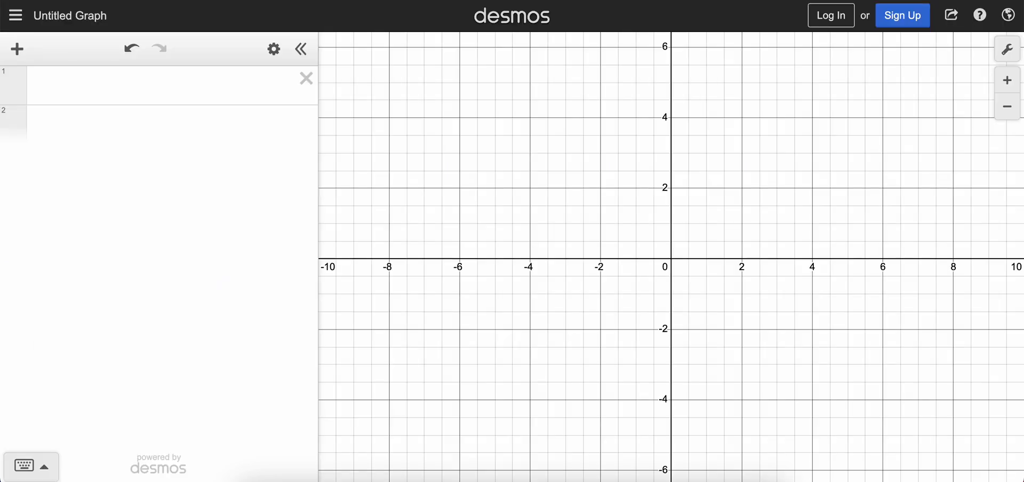
# Step: Add a table to the expression list and enter x₁ = -1, y₁ = -4 as its first row
pyautogui.click(16, 56)
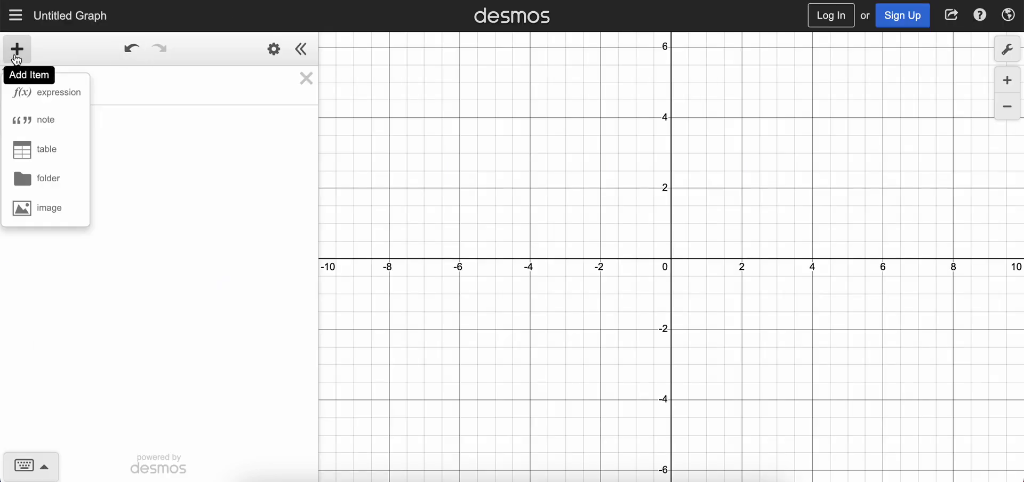
pyautogui.click(52, 150)
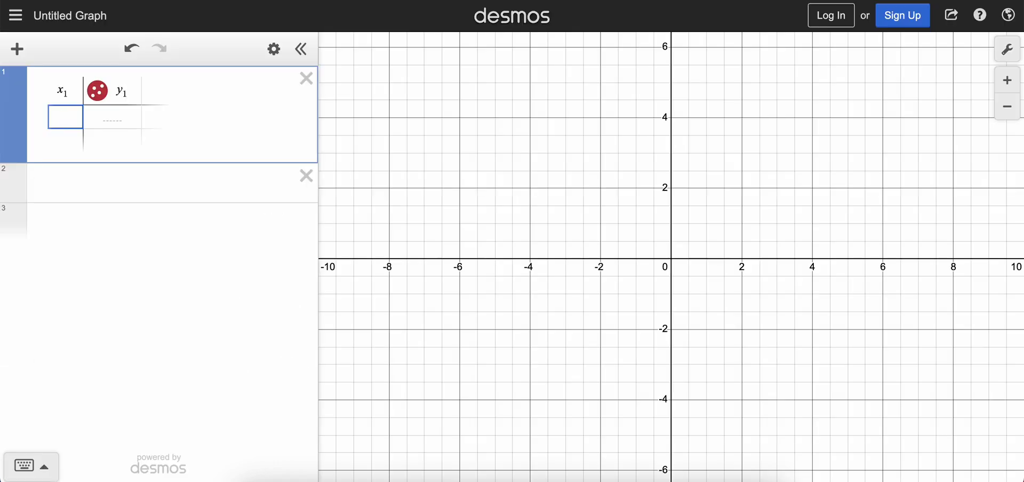
pyautogui.write('-1')
pyautogui.press('Tab')
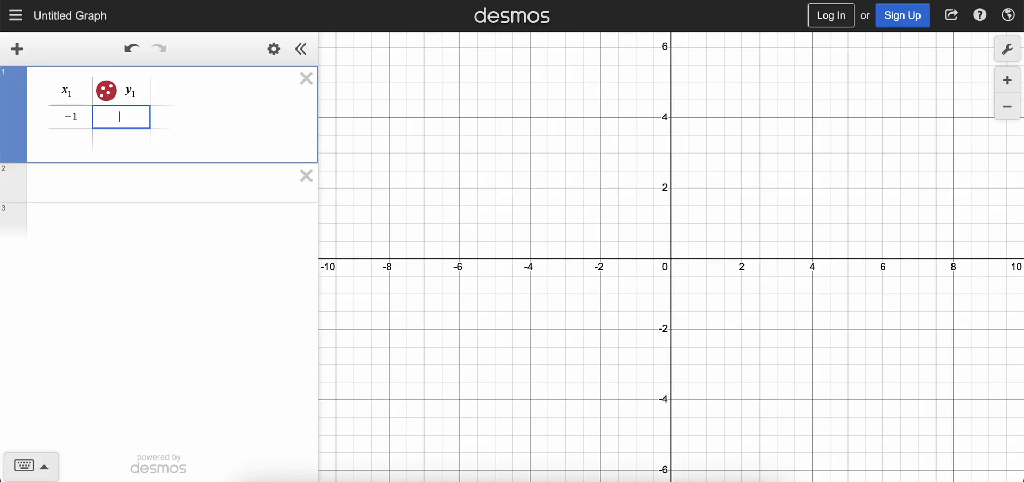
pyautogui.write('-4')
pyautogui.press('Return')
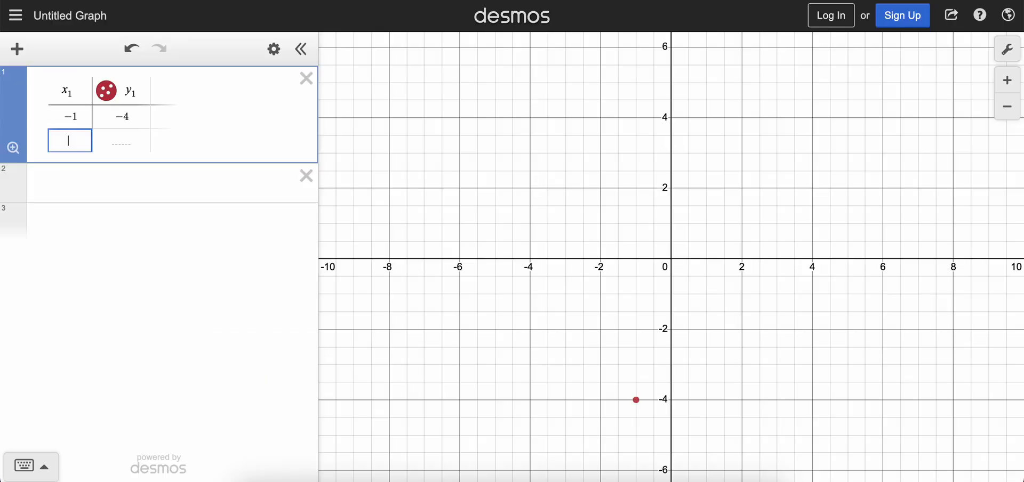
# Step: Add the rows 0, -9 and 1, -14 to the table and fit the graph to the plotted points
pyautogui.write('0')
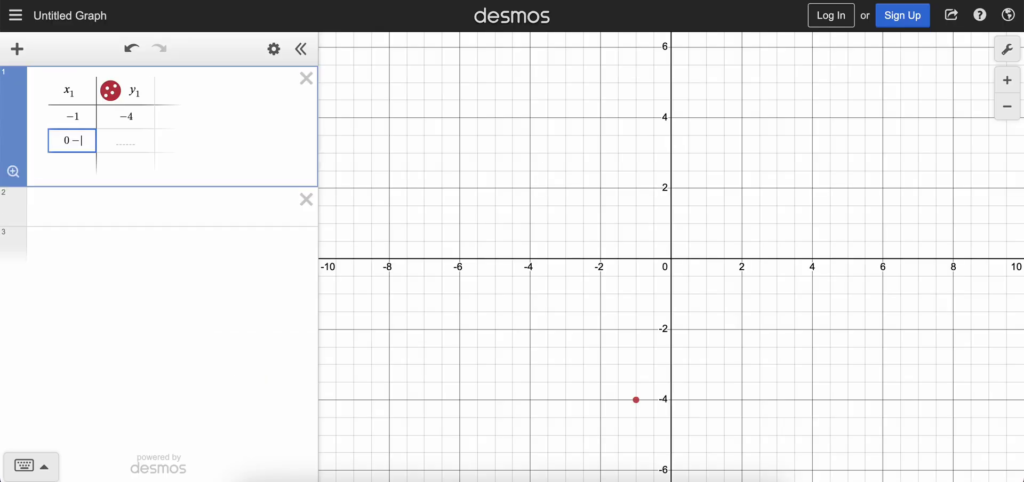
pyautogui.click(121, 140)
pyautogui.write('-9')
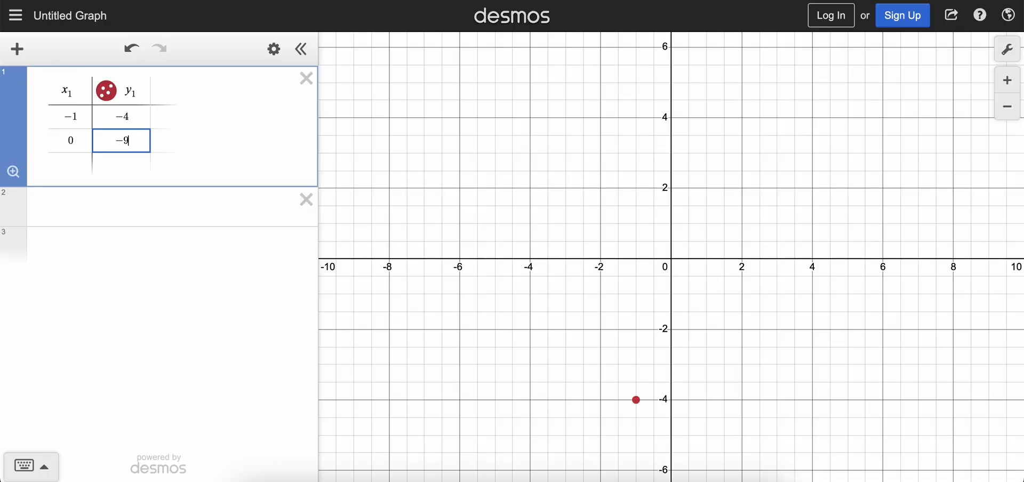
pyautogui.press('Tab')
pyautogui.write('1')
pyautogui.press('Tab')
pyautogui.write('-14')
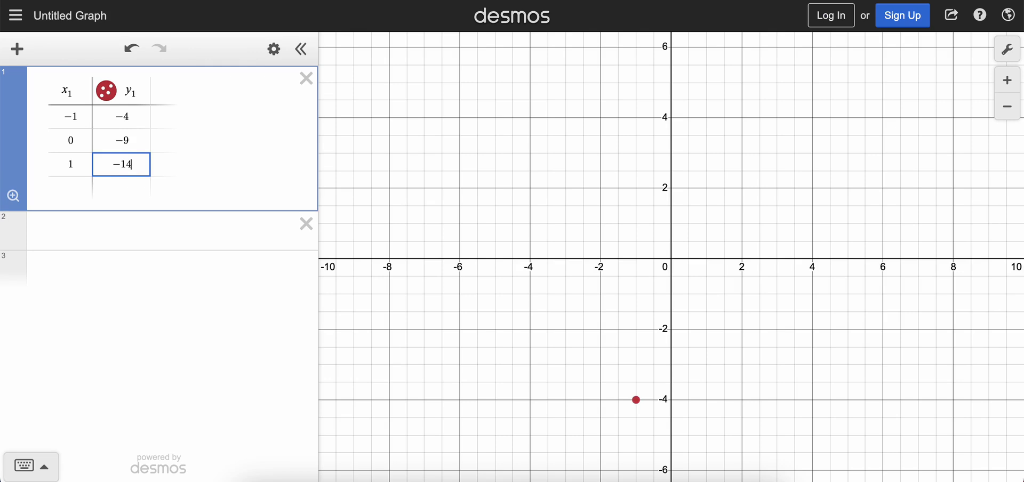
pyautogui.click(13, 197)
pyautogui.click(13, 197)
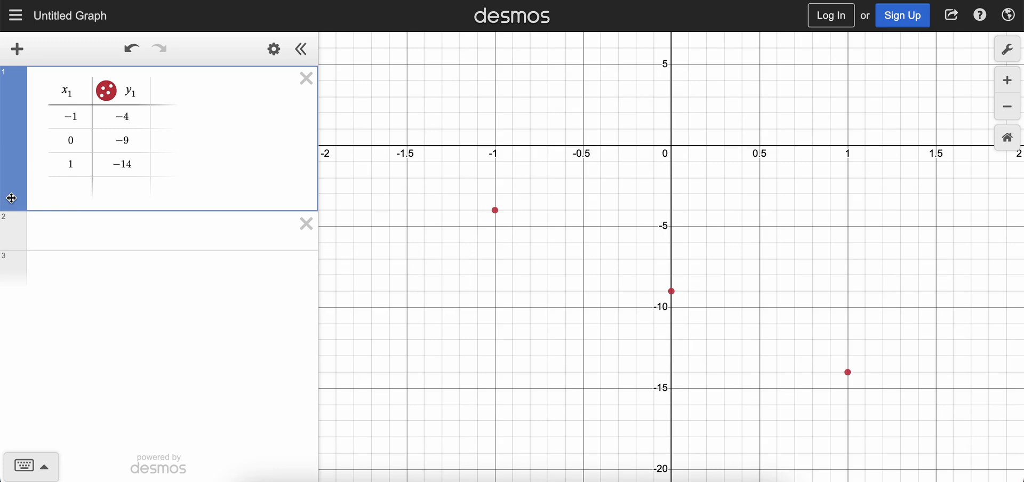
# Step: Start a regression in the empty expression below the table with y₁ followed by a tilde
pyautogui.click(82, 232)
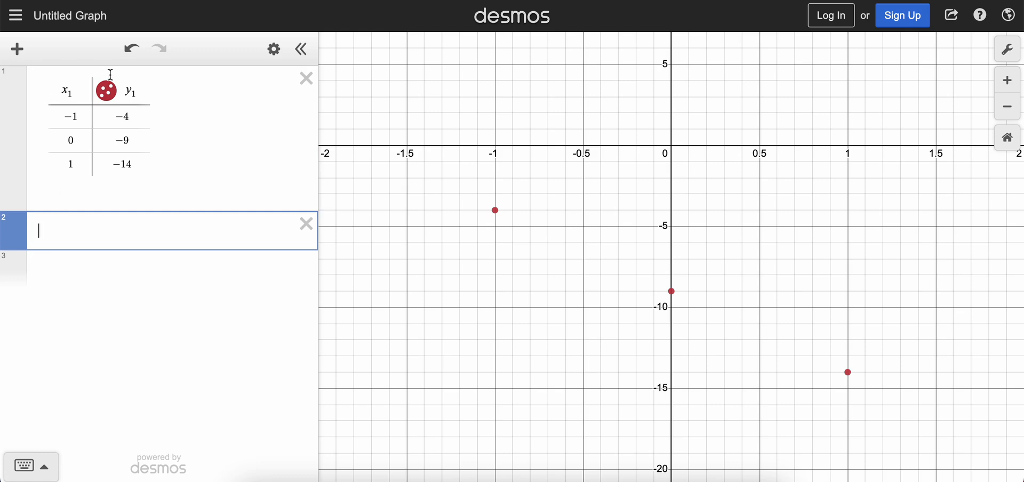
pyautogui.write('y_')
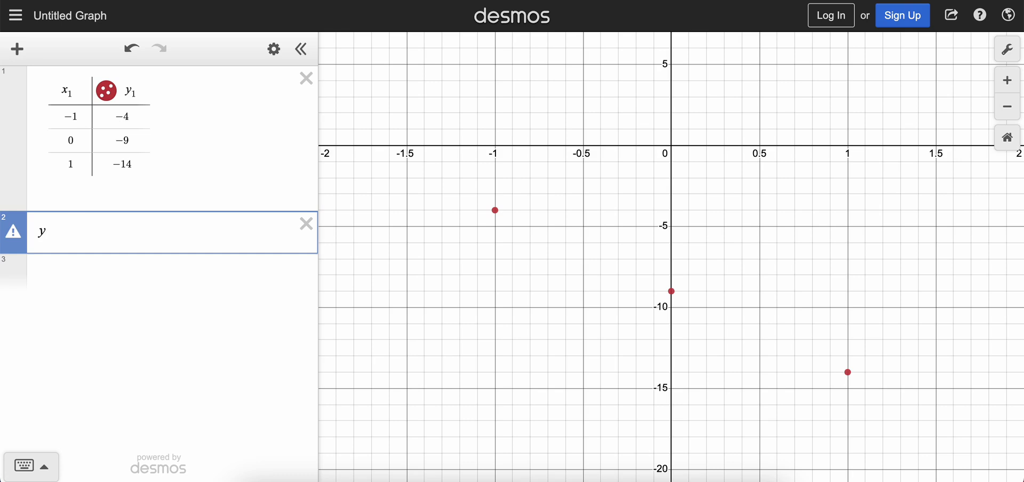
pyautogui.write('1')
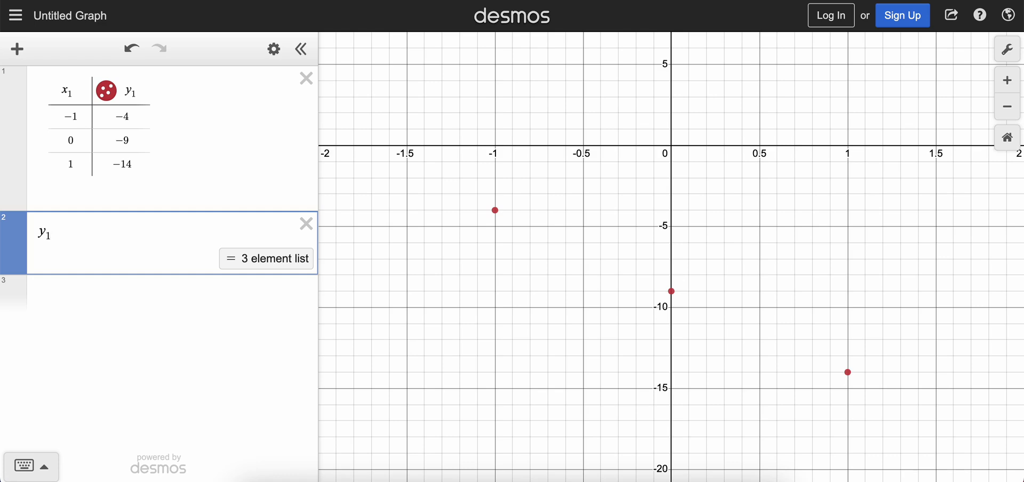
pyautogui.write('~')
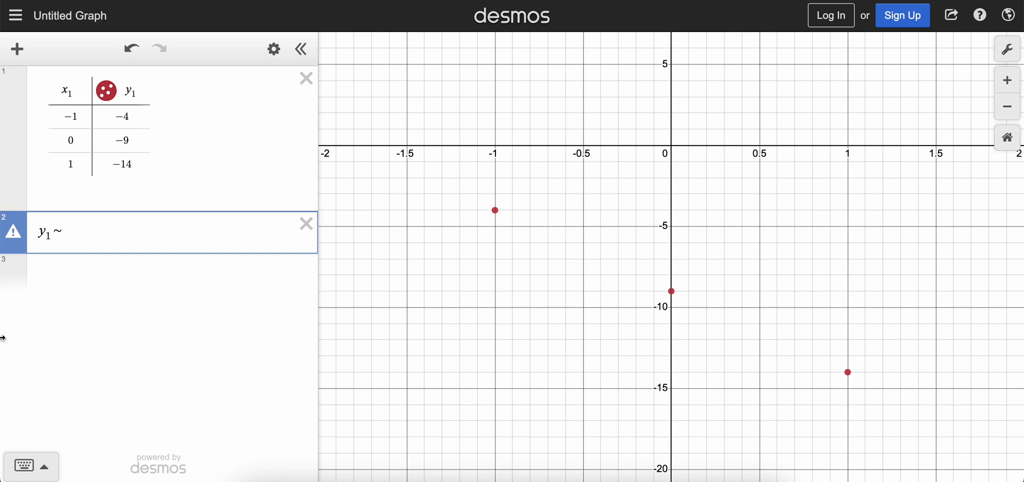
pyautogui.click(41, 471)
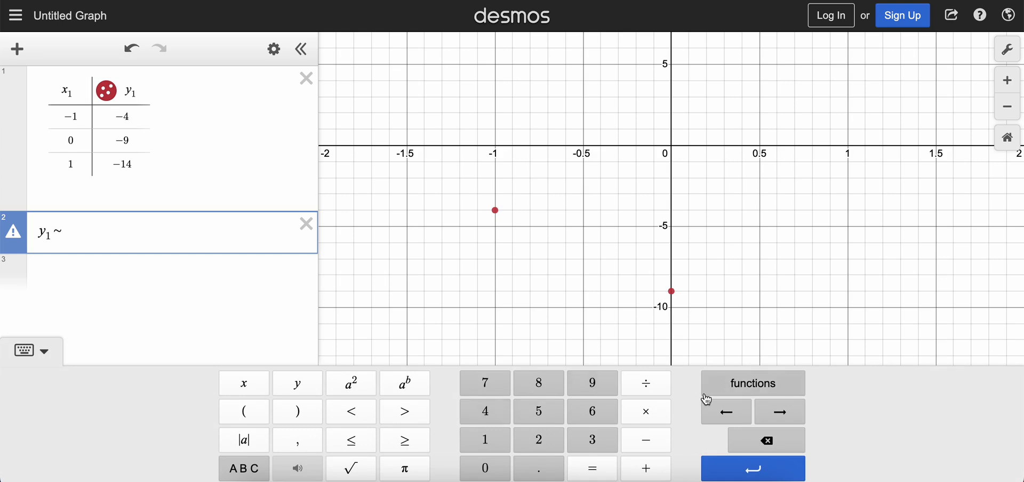
pyautogui.click(754, 385)
pyautogui.scroll(-7, 703, 299)
pyautogui.click(761, 389)
pyautogui.click(32, 351)
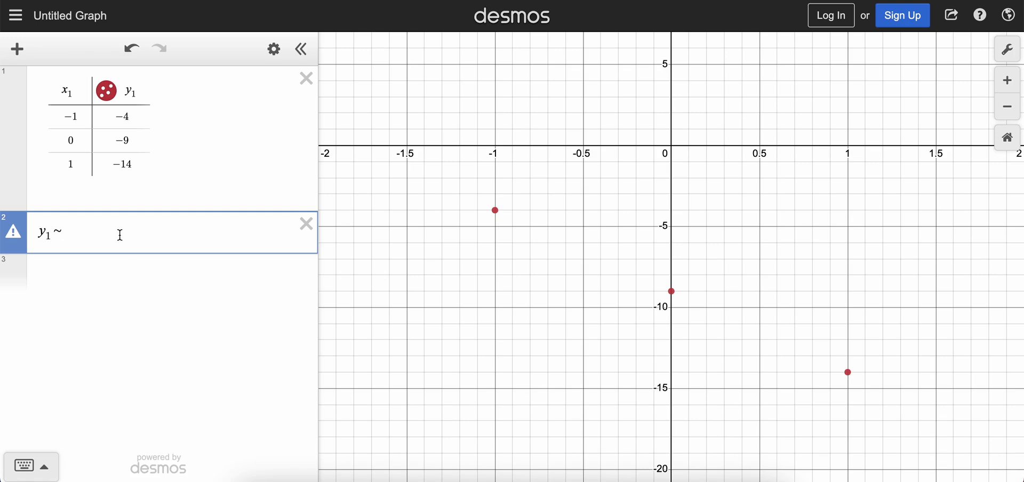
# Step: Complete the regression as the linear model y₁ ~ mx₁ + b
pyautogui.write('m')
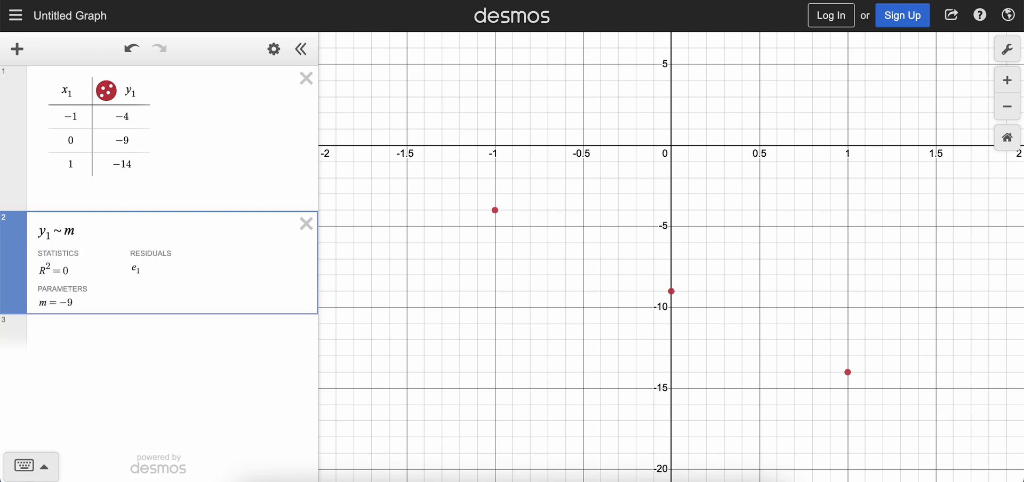
pyautogui.write('x1')
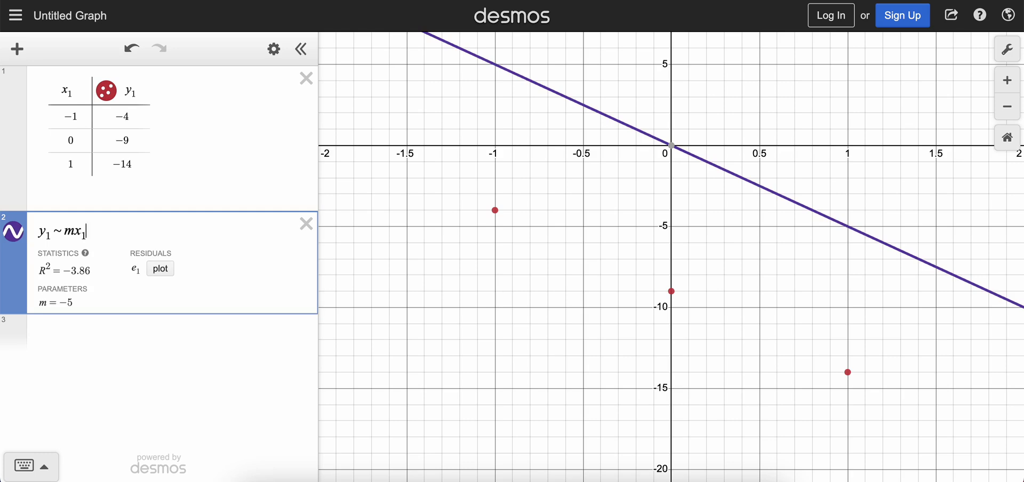
pyautogui.write('+b')
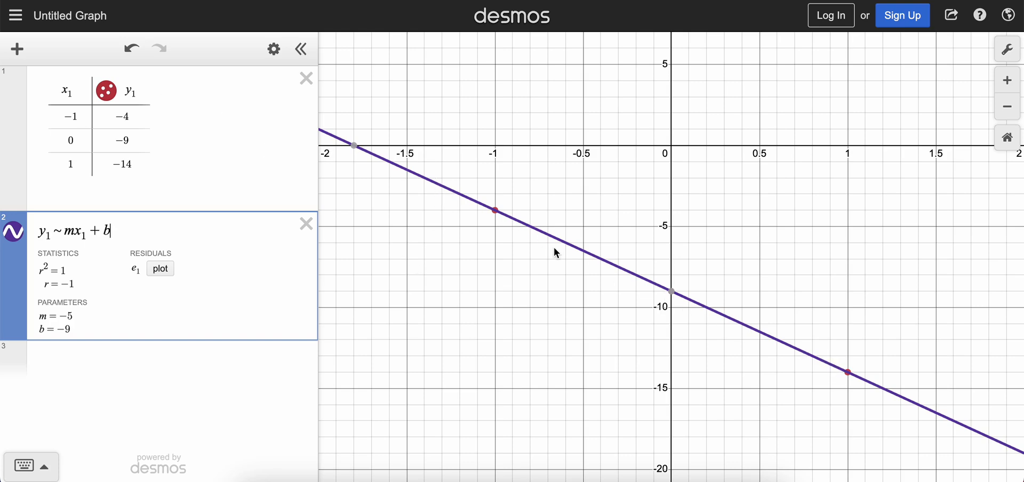
# Step: Examine the fitted values of the parameters m and b below the regression
pyautogui.doubleClick(65, 315)
pyautogui.doubleClick(64, 330)
pyautogui.moveTo(65, 331); pyautogui.dragTo(75, 332)
pyautogui.click(81, 330)
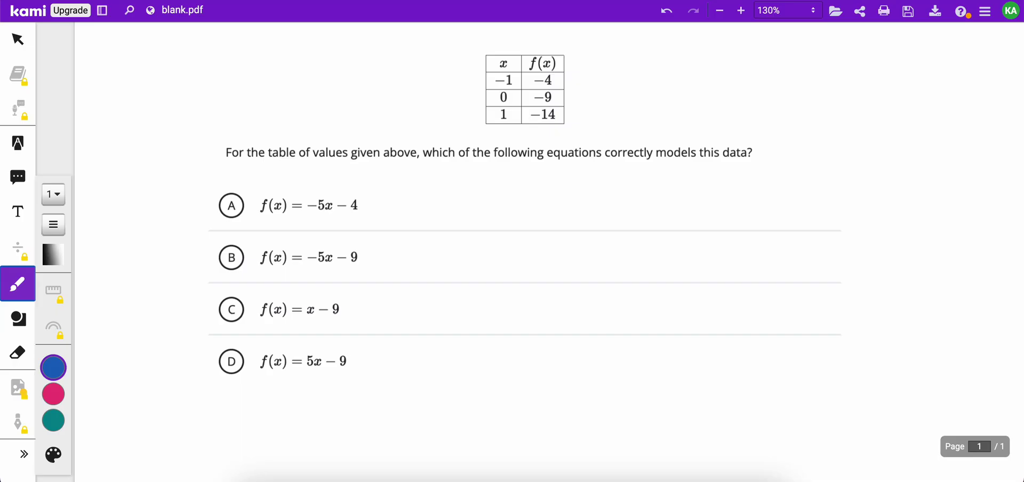
# Step: Switch to blank.pdf in Kami, circle answer choice B, and underline the -5 and -9 in its equation
pyautogui.moveTo(205, 249)
pyautogui.mouseDown()
pyautogui.moveTo(226, 238)
pyautogui.moveTo(247, 249)
pyautogui.moveTo(233, 280)
pyautogui.moveTo(208, 241)
pyautogui.mouseUp()
pyautogui.moveTo(307, 268); pyautogui.dragTo(318, 268)
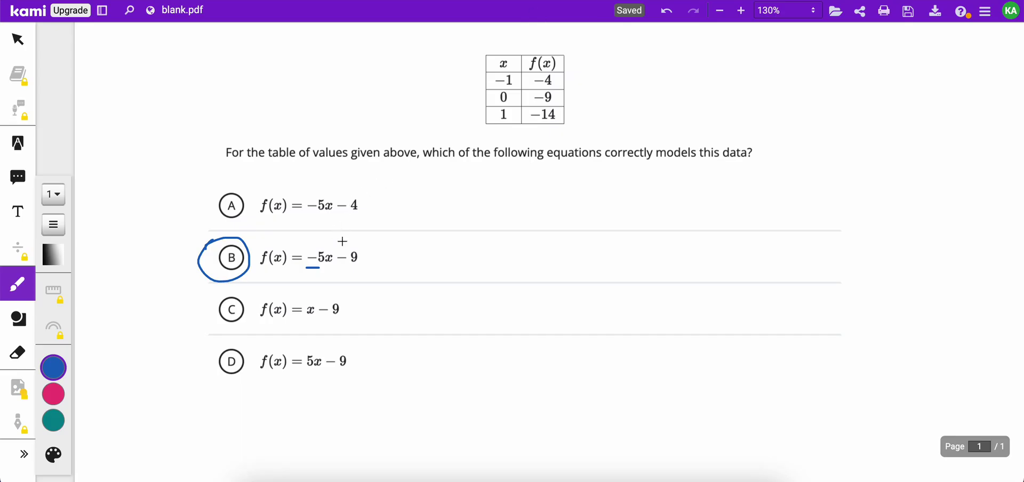
pyautogui.moveTo(337, 273); pyautogui.dragTo(350, 273)
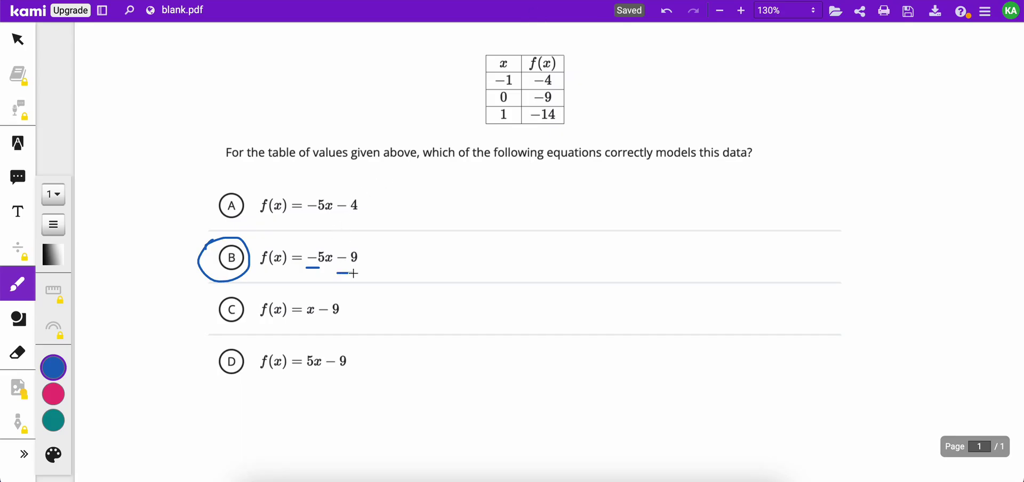